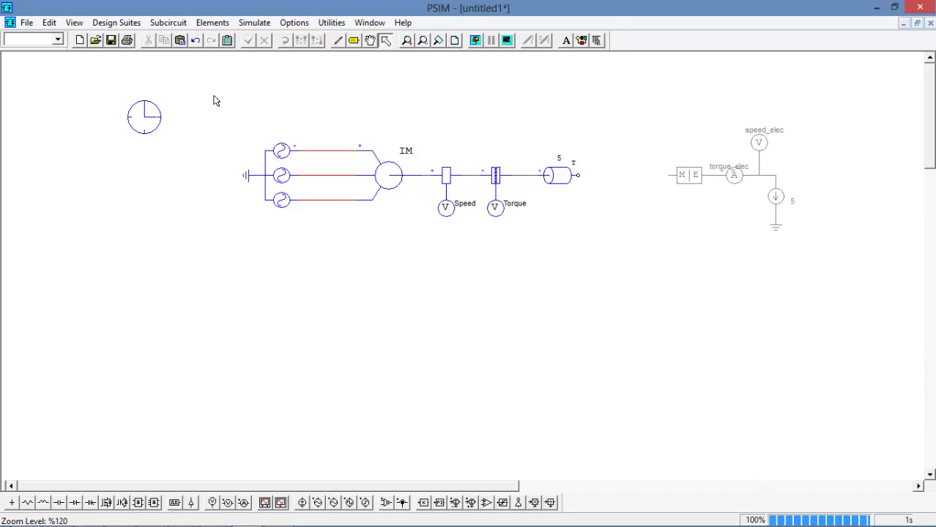
Review the three-phase source and constant-torque load parameters without changes, back on the schematic
left_click_drag(216, 100, 644, 313)
left_click(527, 311)
double_click(275, 182)
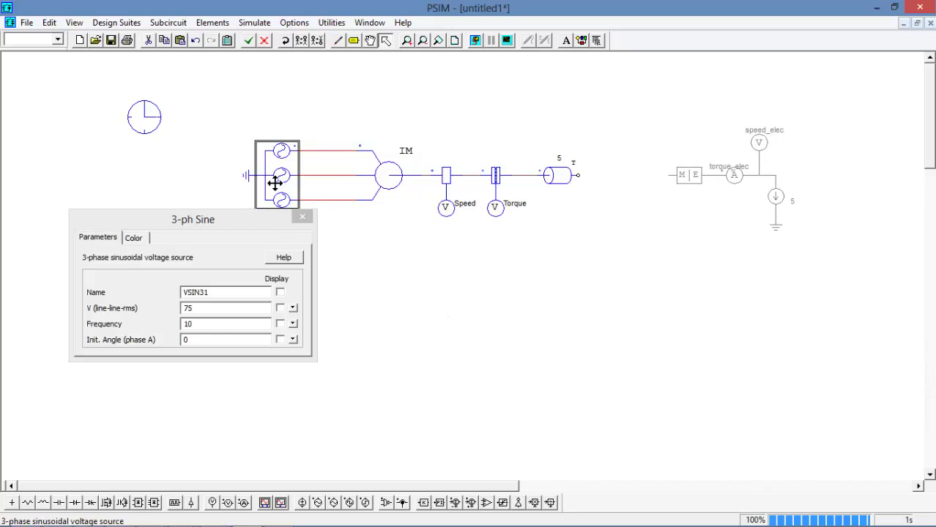
left_click(303, 216)
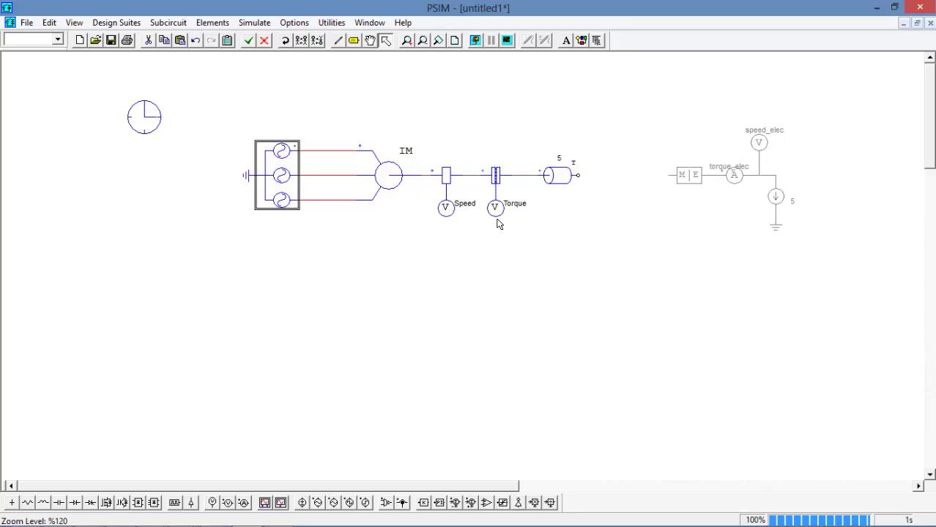
double_click(556, 174)
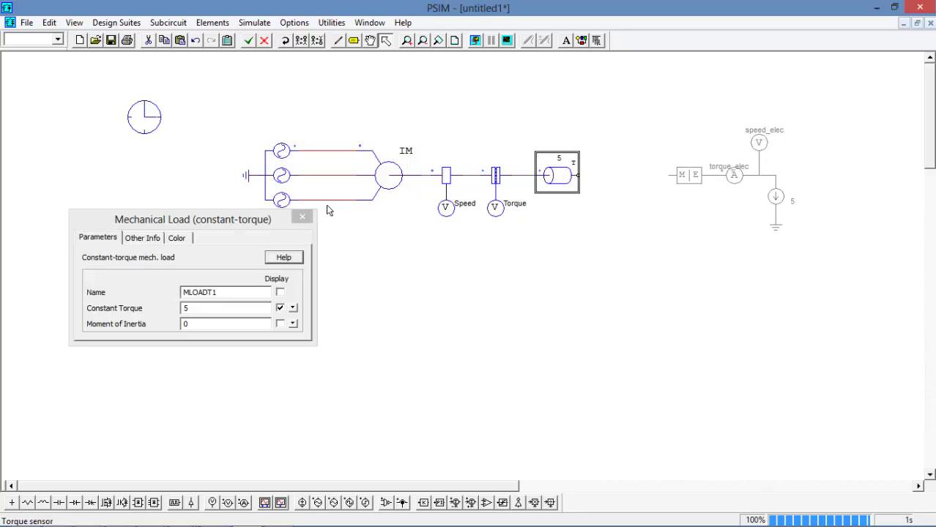
left_click(302, 218)
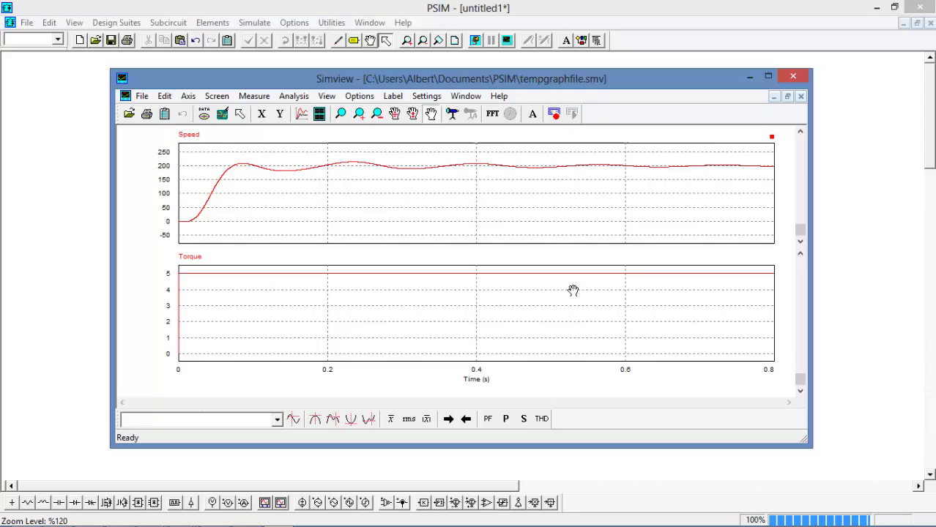
left_click(836, 235)
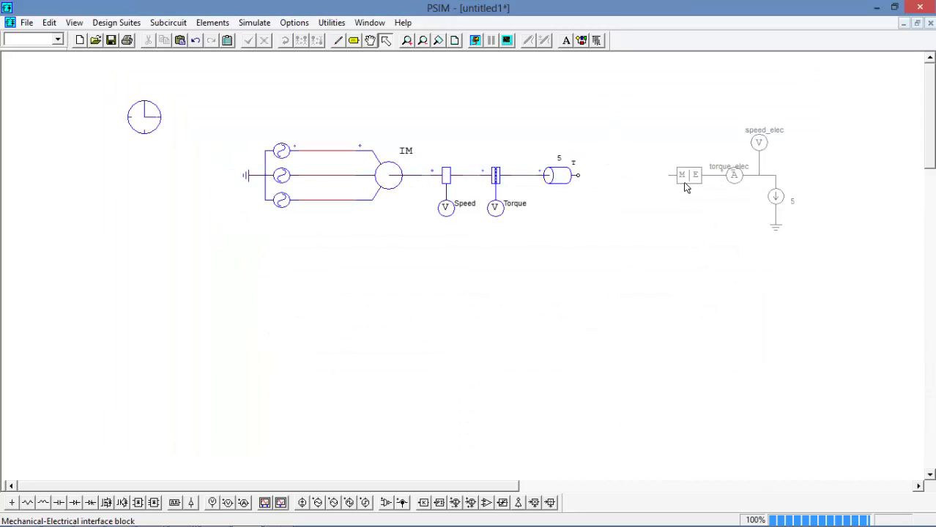
Move the interface block group with its meters, source and ground onto the load shaft
left_click_drag(639, 108, 842, 290)
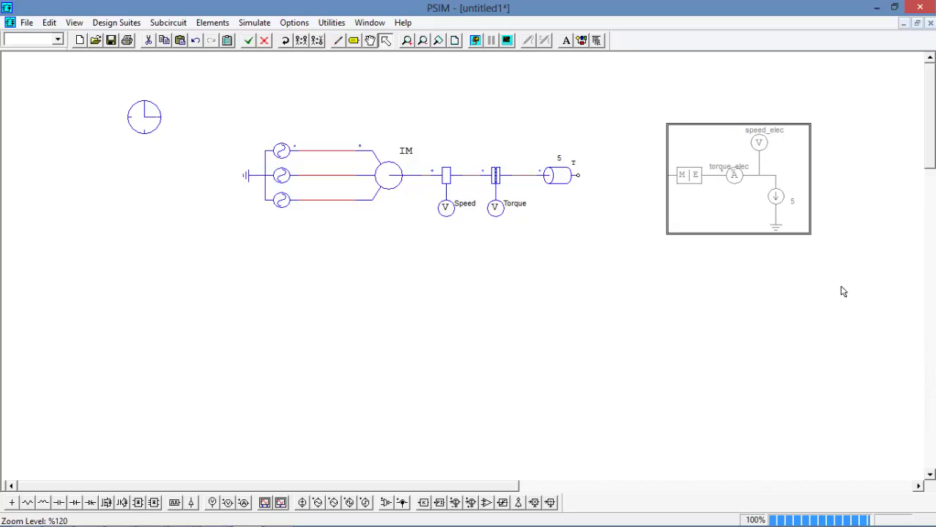
left_click(680, 174)
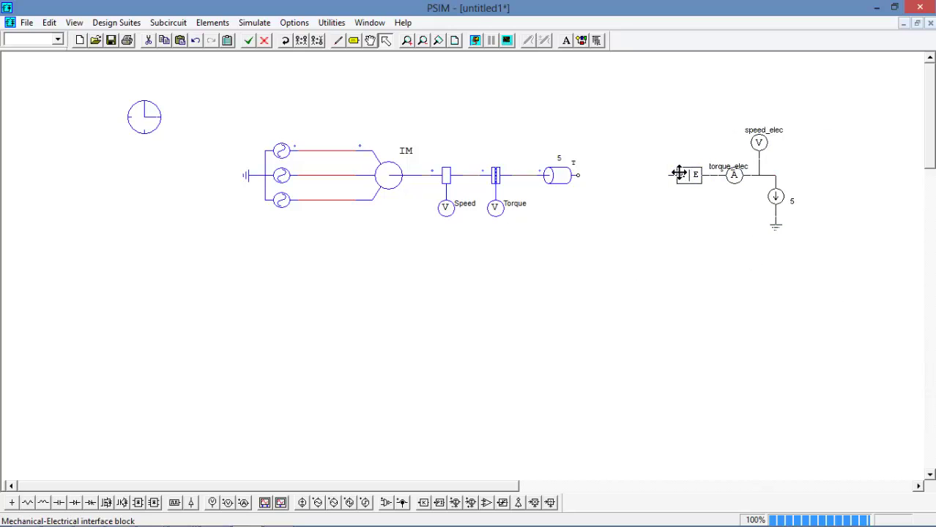
left_click_drag(679, 173, 590, 175)
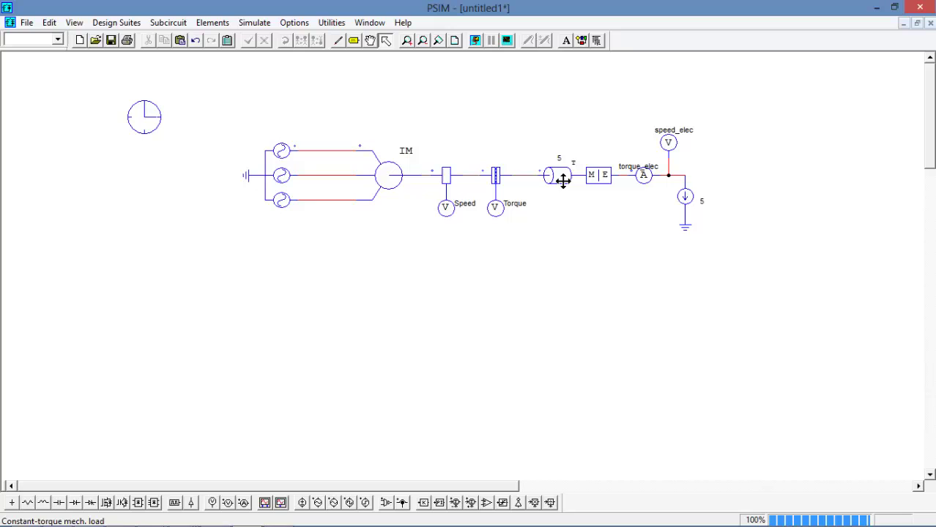
Set the mechanical load's Constant Torque to 0
double_click(563, 182)
left_click_drag(214, 307, 181, 308)
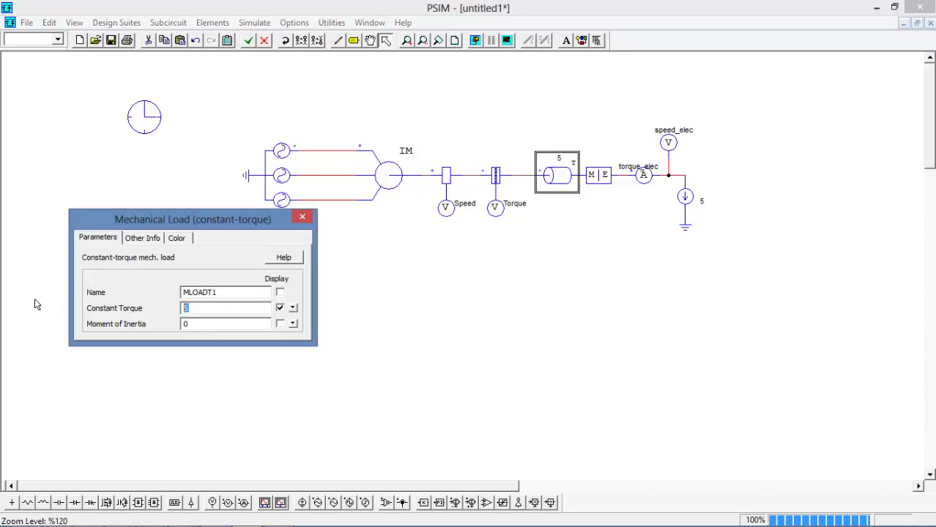
type("0")
left_click(302, 217)
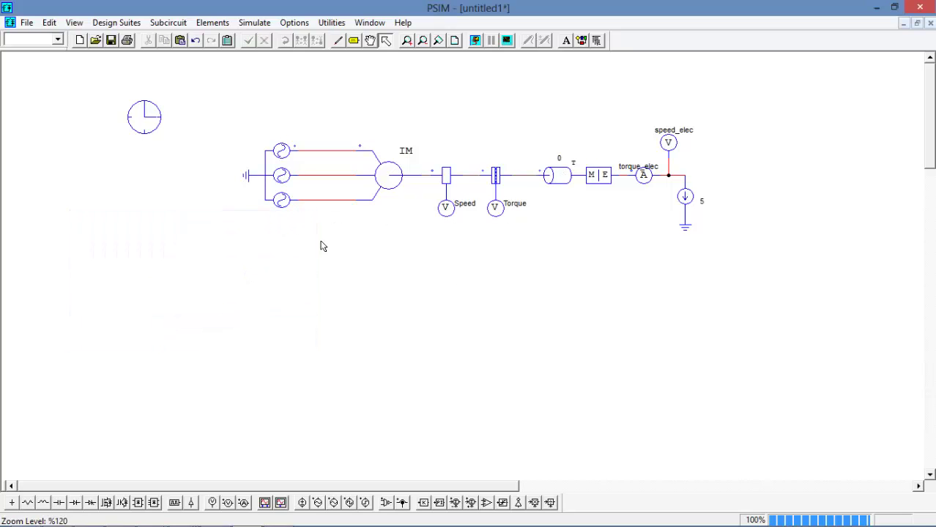
left_click(214, 23)
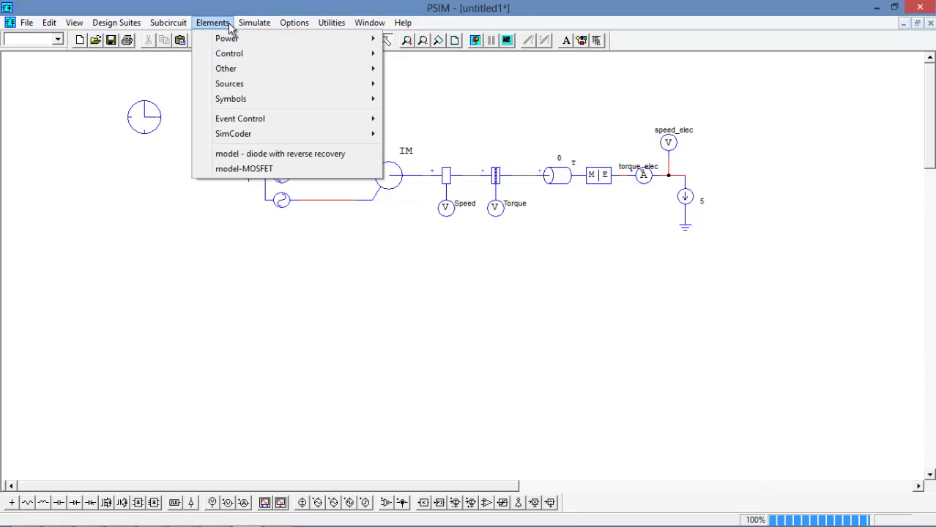
mouse_move(233, 40)
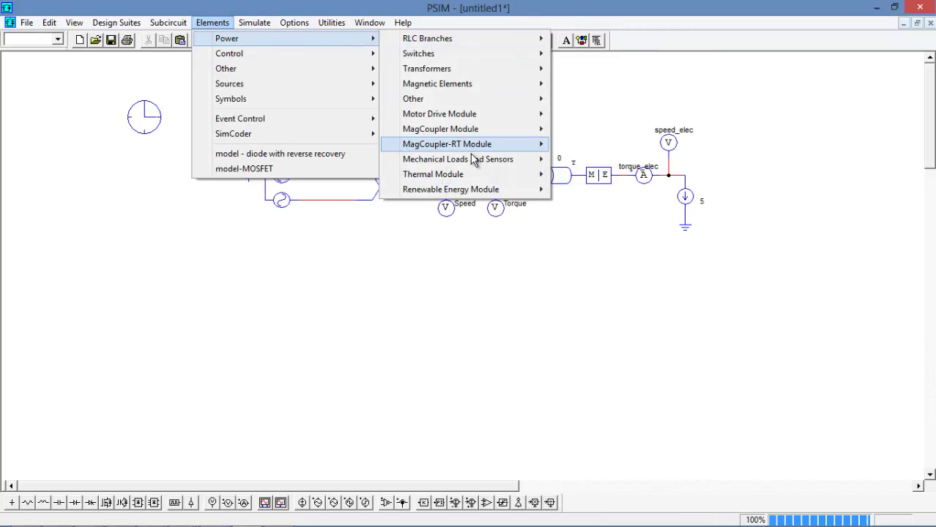
mouse_move(476, 159)
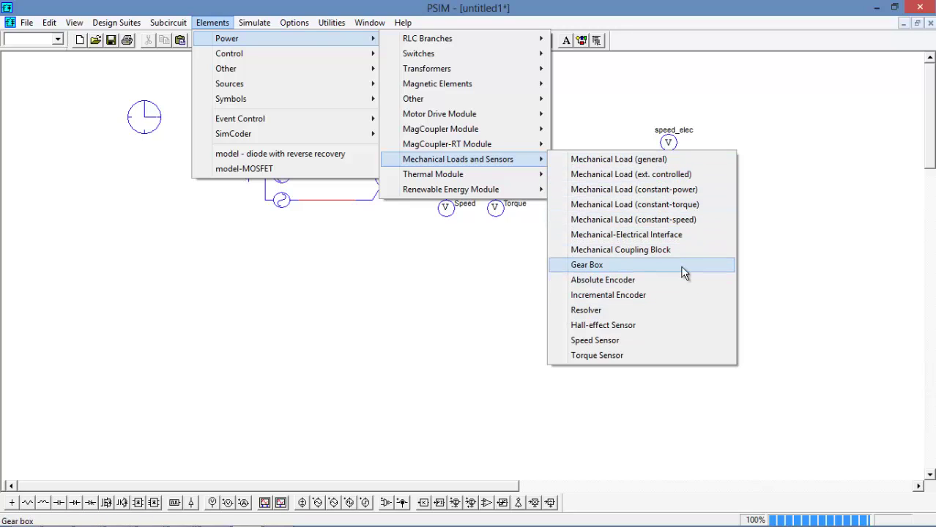
left_click(794, 268)
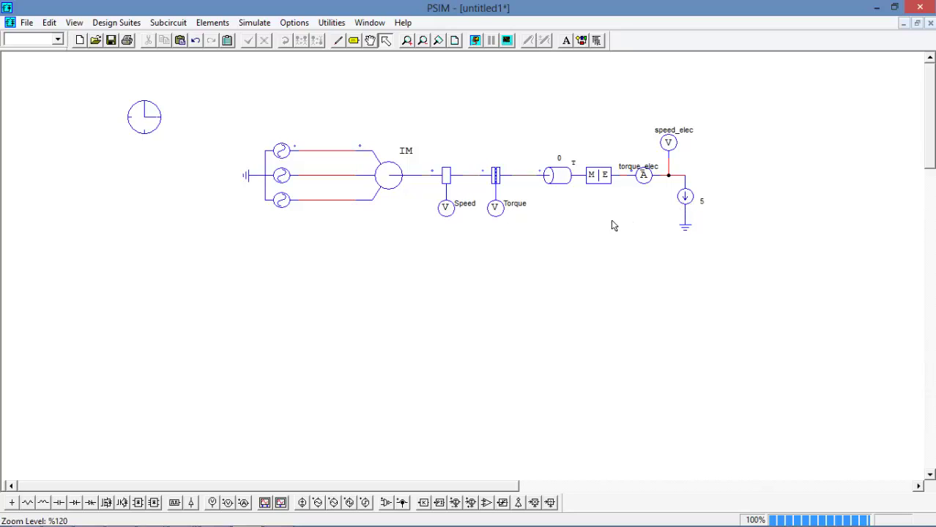
Run the simulation so Simview plots Speed and Torque, and reposition the Simview window
left_click(477, 41)
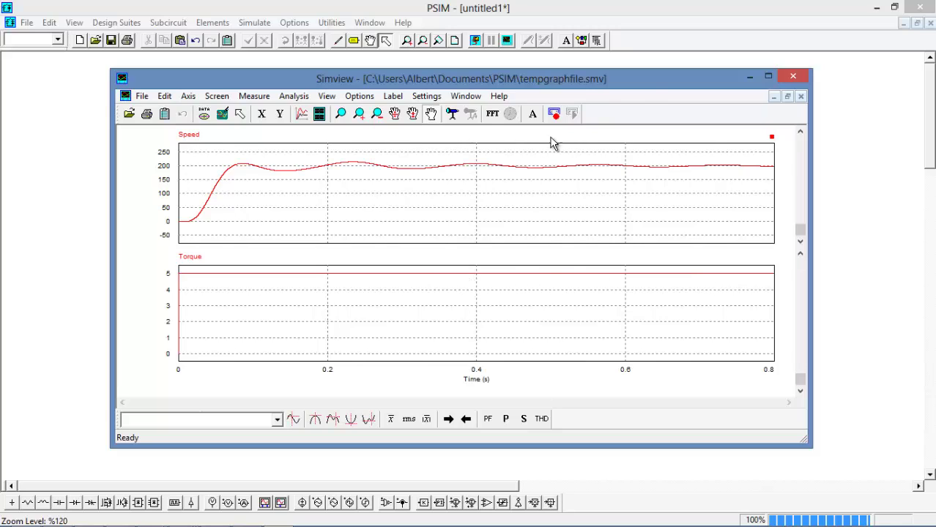
mouse_move(649, 85)
left_mouse_down()
mouse_move(660, 184)
mouse_move(660, 89)
left_mouse_up()
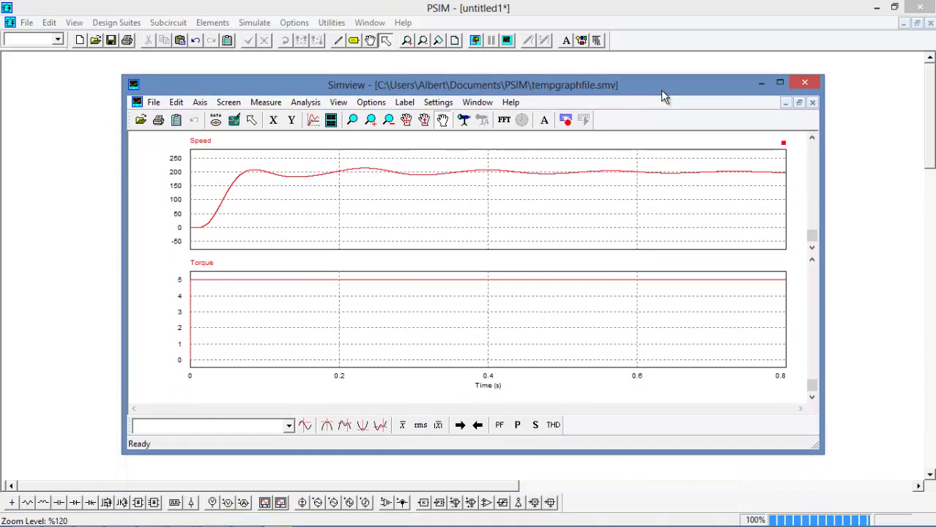
Add a new plot of speed_elec below the existing ones
left_click(331, 121)
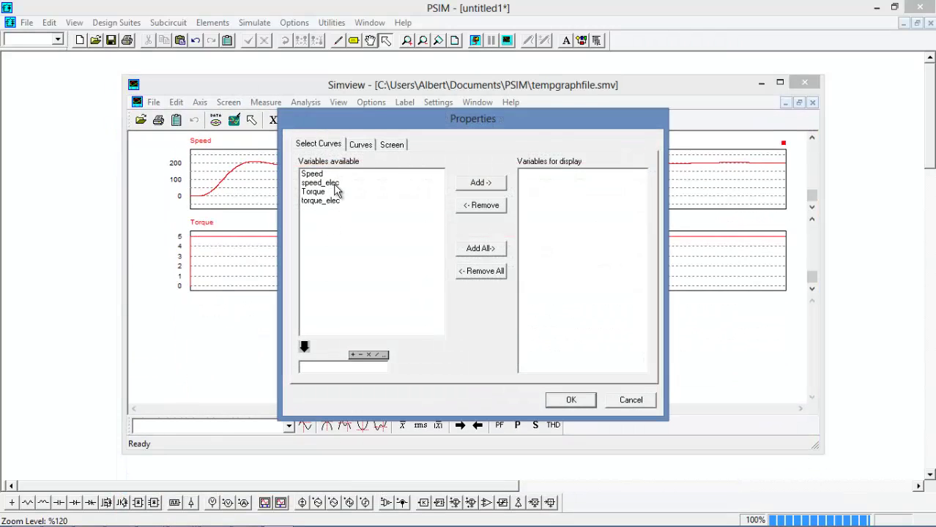
left_click(334, 183)
left_click(503, 189)
left_click(569, 401)
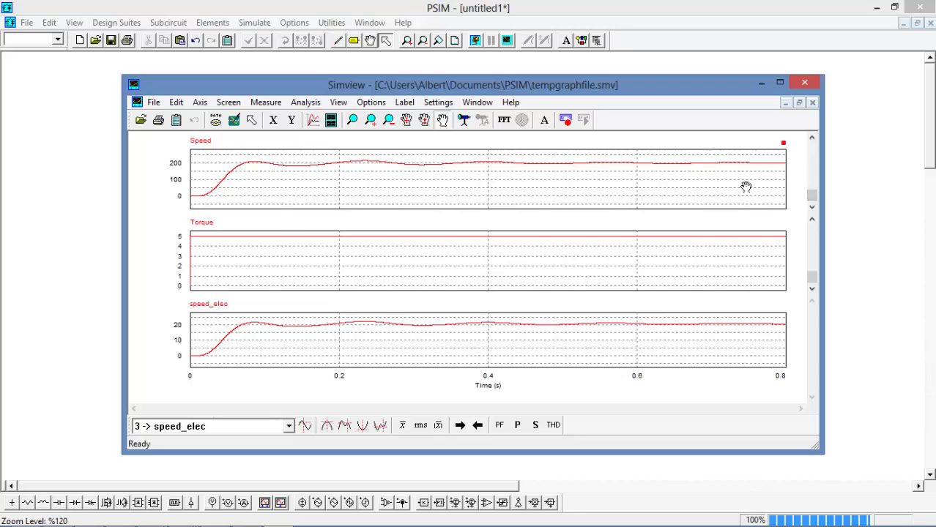
Overlay torque_elec on the Torque plot
left_click(375, 260)
left_click(313, 120)
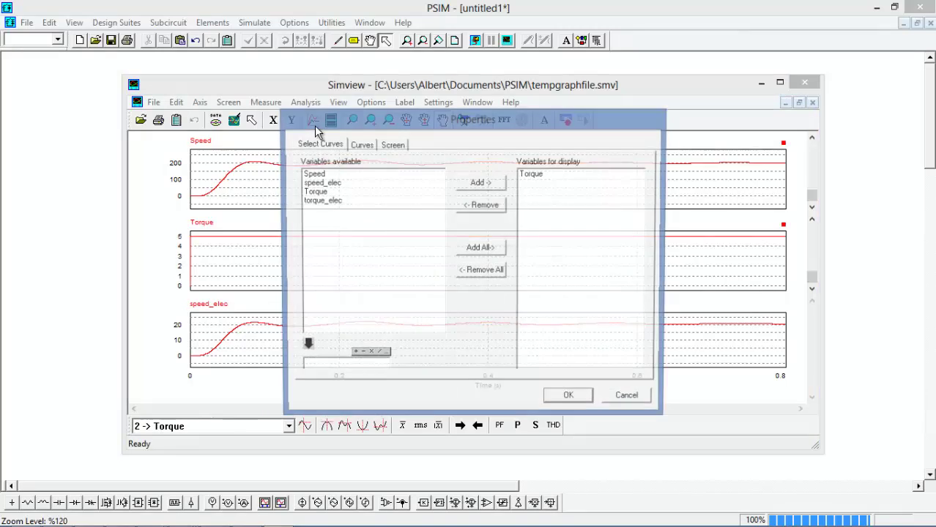
double_click(349, 202)
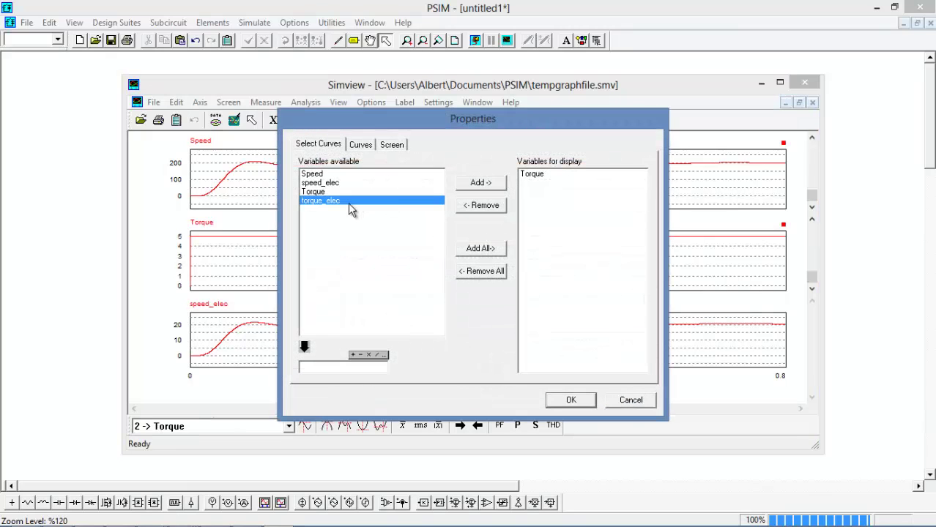
left_click(571, 401)
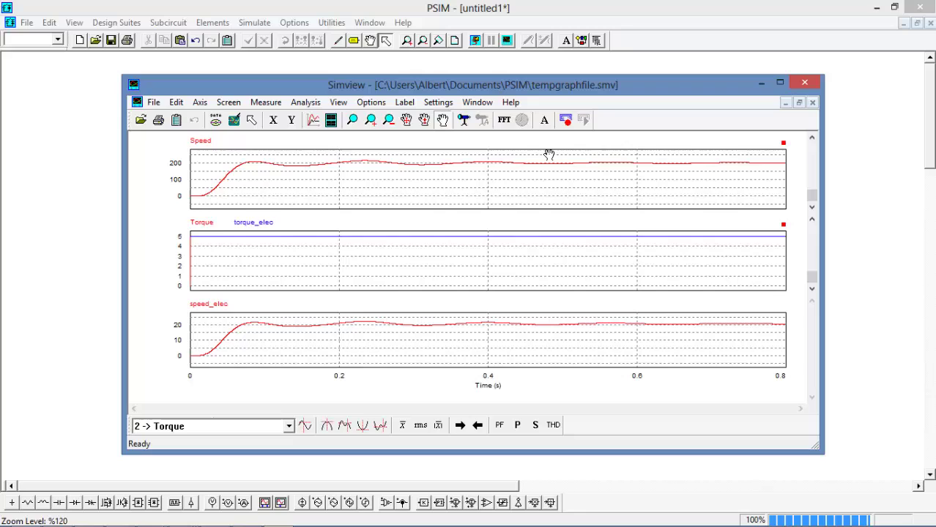
Overlay speed_elec*60/(2*3.14159) on the Speed plot, then go back to the PSIM schematic
left_click(537, 180)
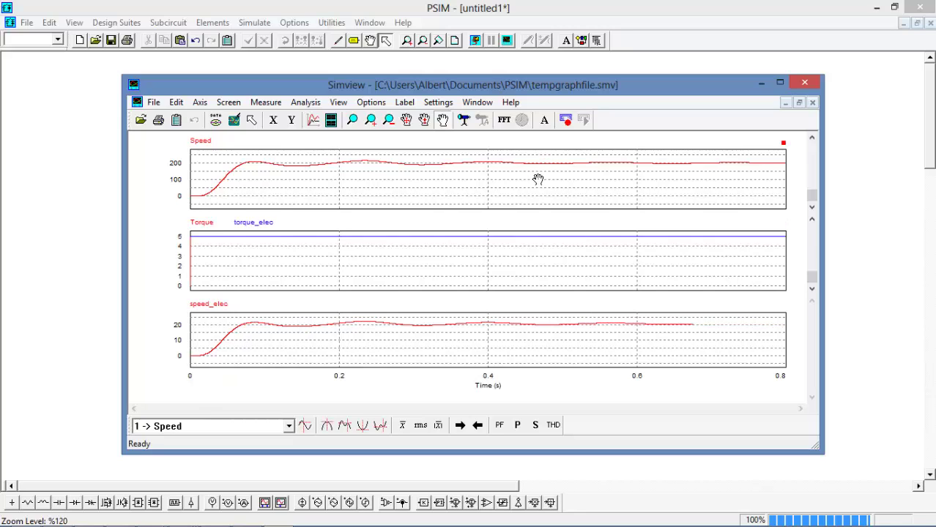
left_click(312, 119)
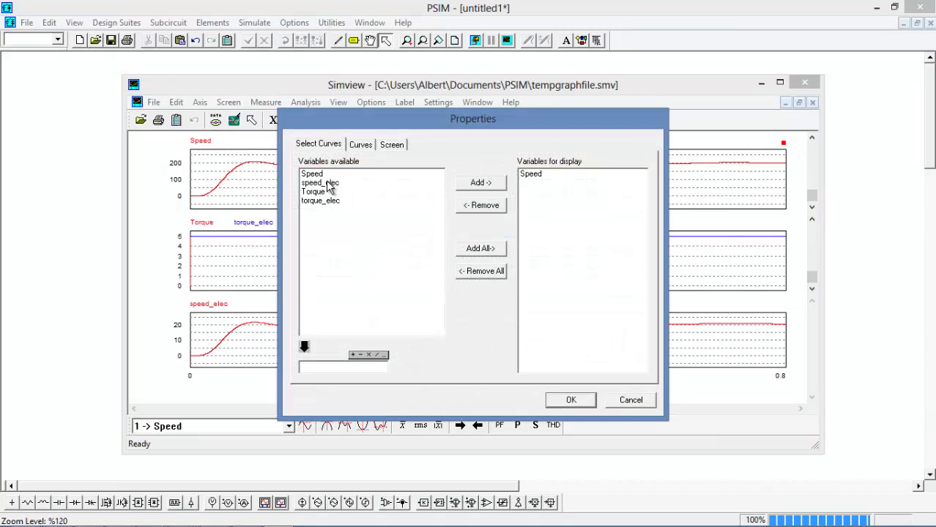
left_click(329, 183)
left_click(305, 346)
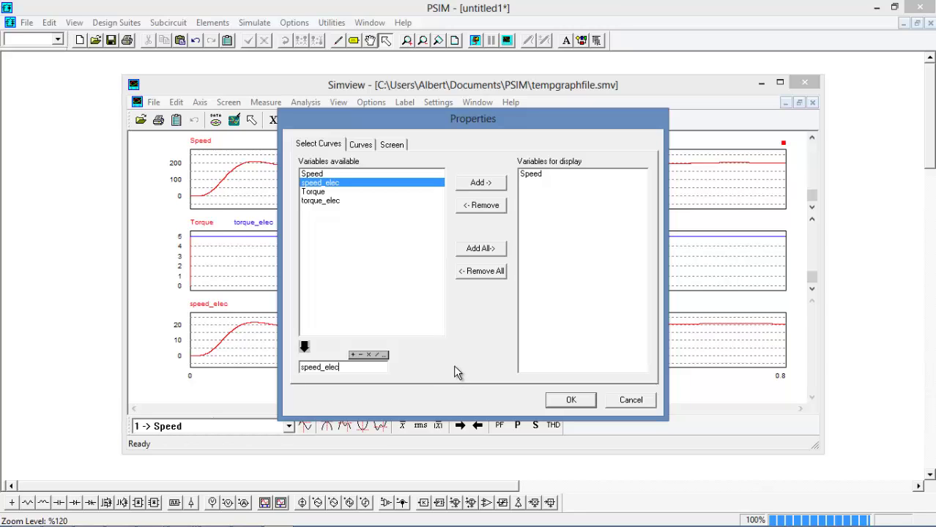
type("*60/(2*3.14159")
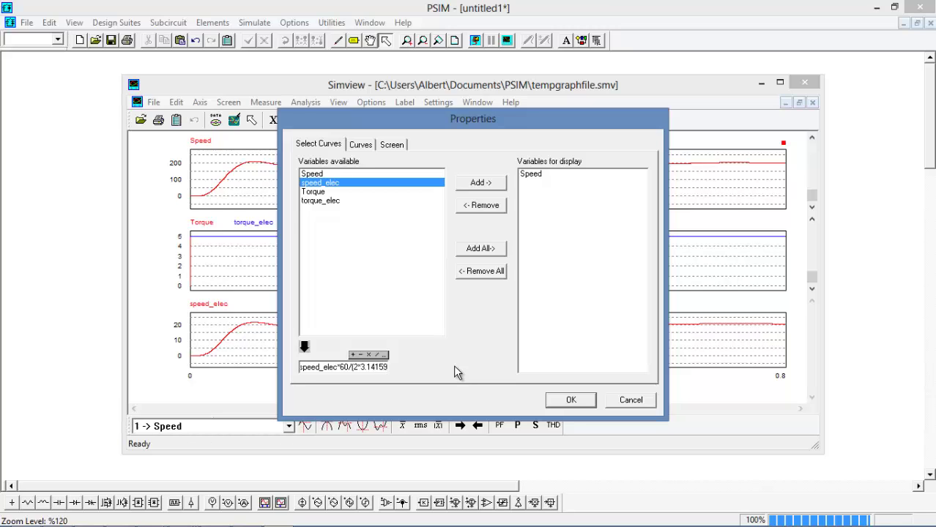
type(")")
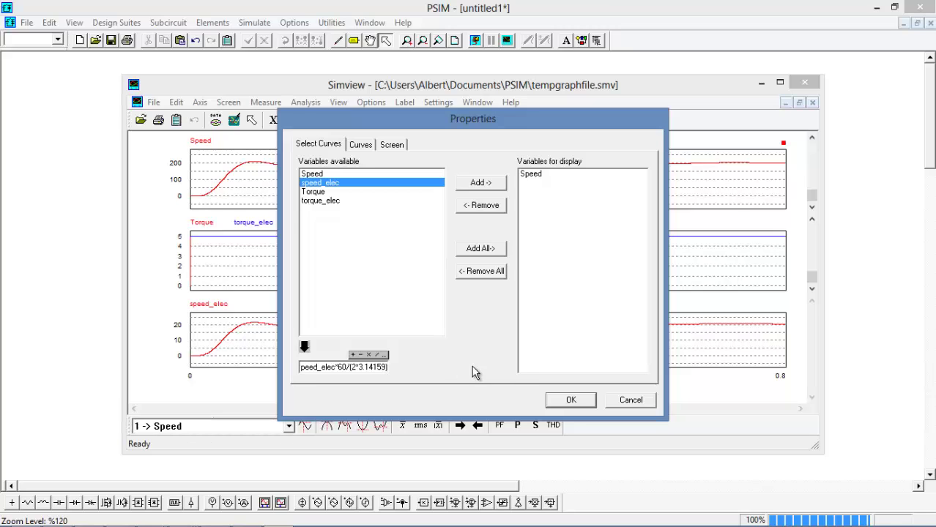
left_click(480, 182)
left_click(571, 399)
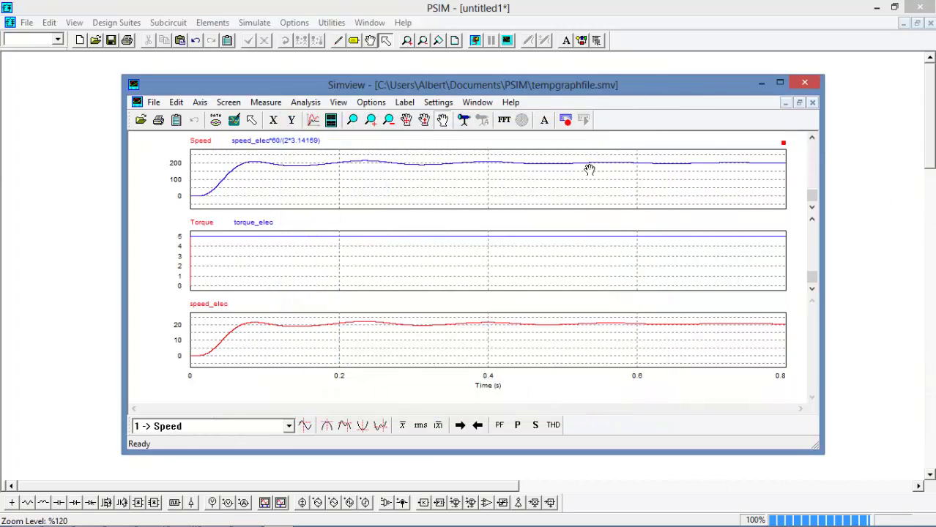
left_click(32, 211)
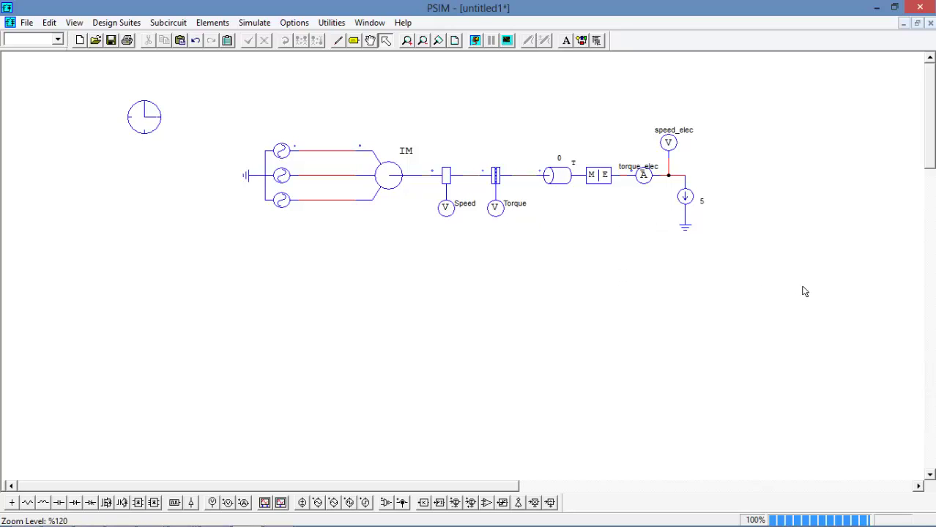
left_click_drag(768, 279, 621, 112)
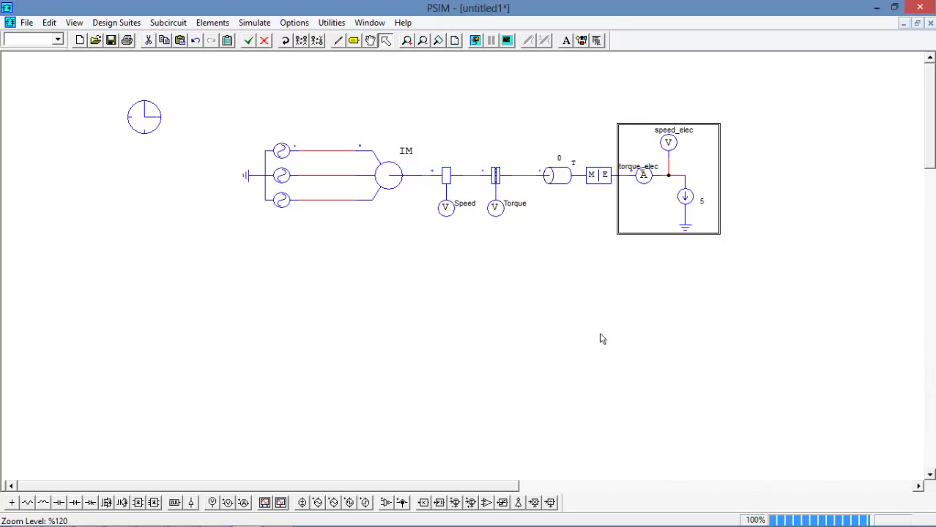
left_click(752, 340)
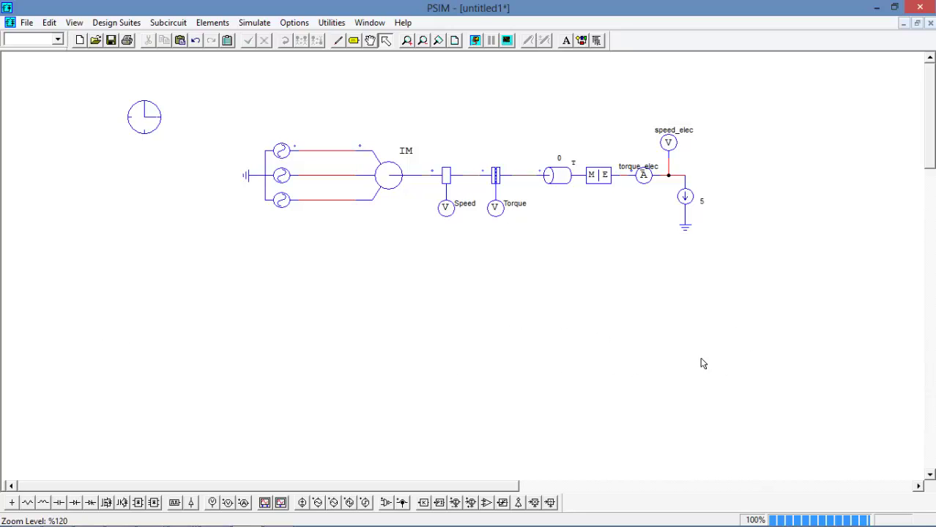